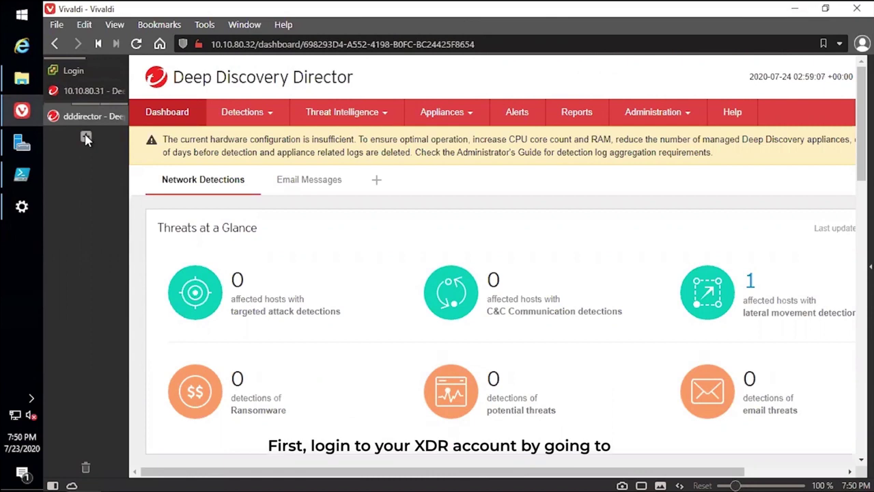
Load portal.xdr.trendmicro.com in a new Vivaldi tab to reach the XDR Log On page
left_click(86, 136)
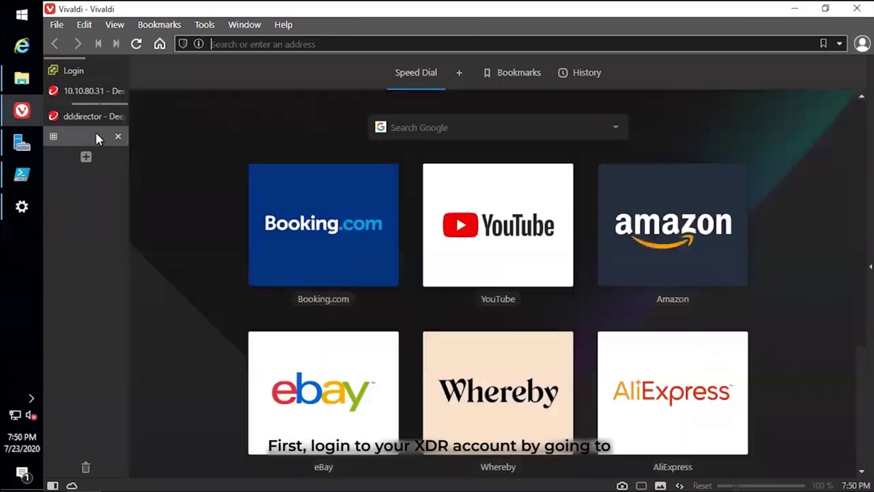
left_click(222, 44)
type("portal.xdr.trendmicro.com/")
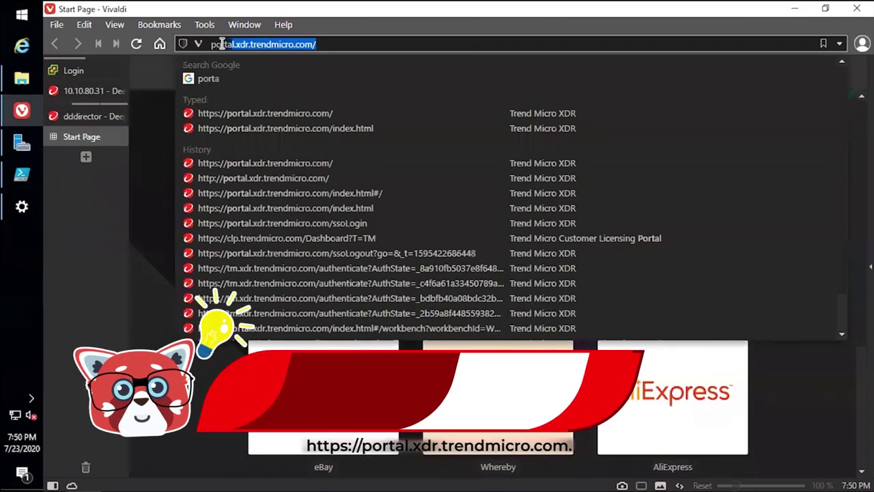
key("Return")
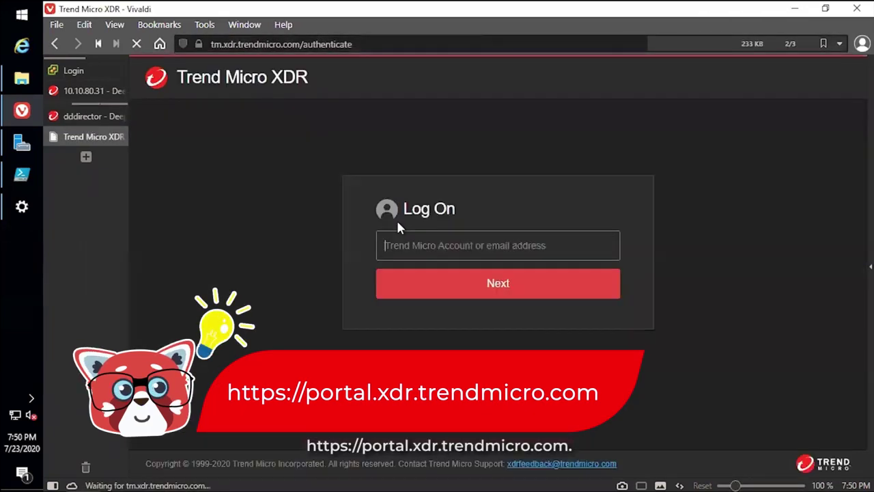
Sign in to Trend Micro XDR with the saved autofill account and its password
left_click(437, 250)
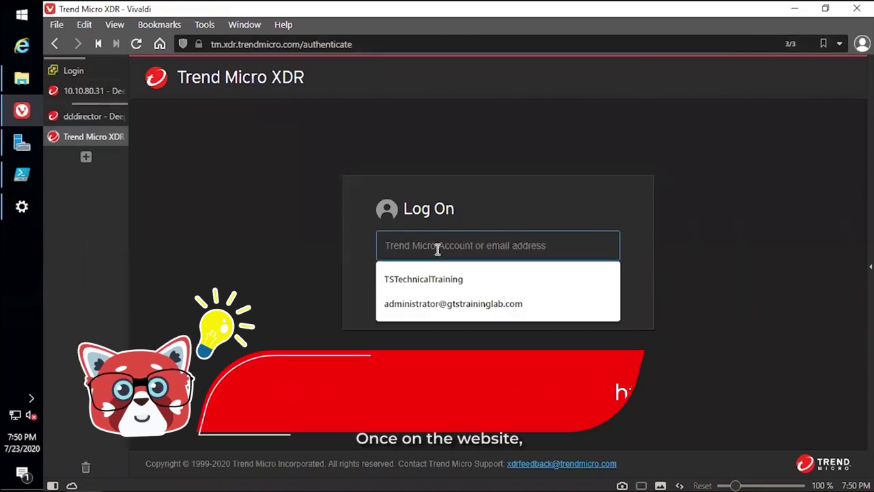
type("T")
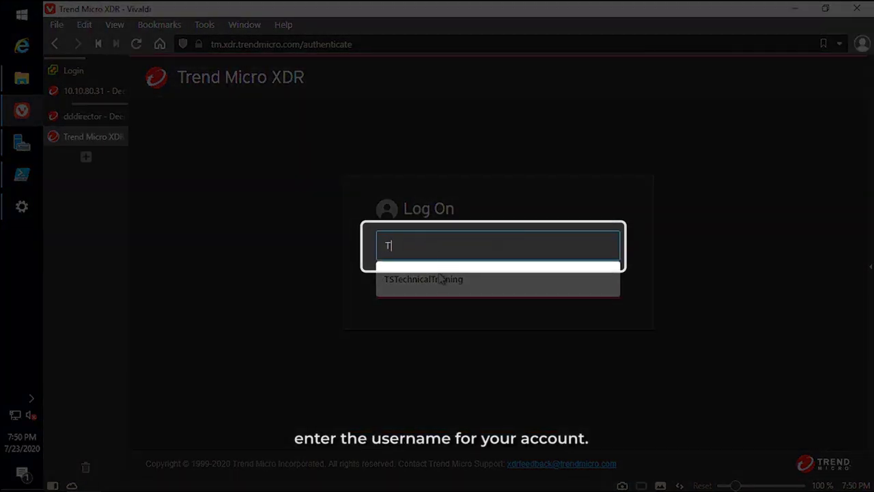
left_click(442, 279)
left_click(496, 295)
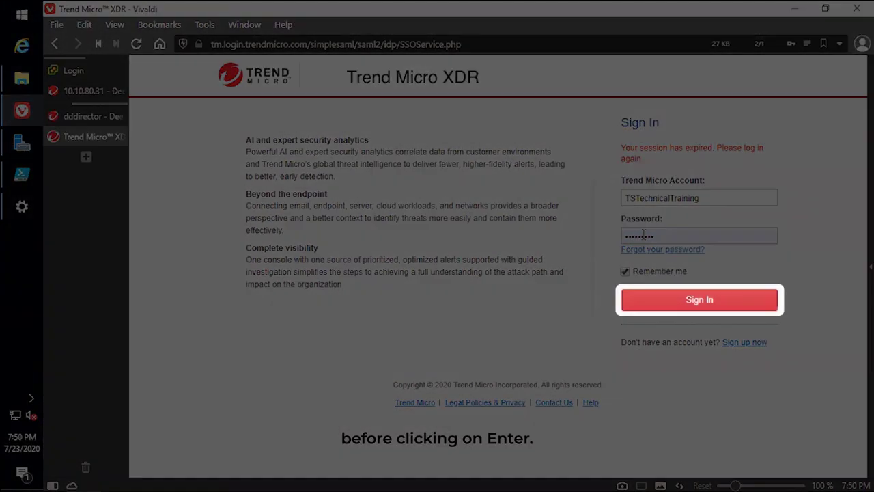
left_click(691, 299)
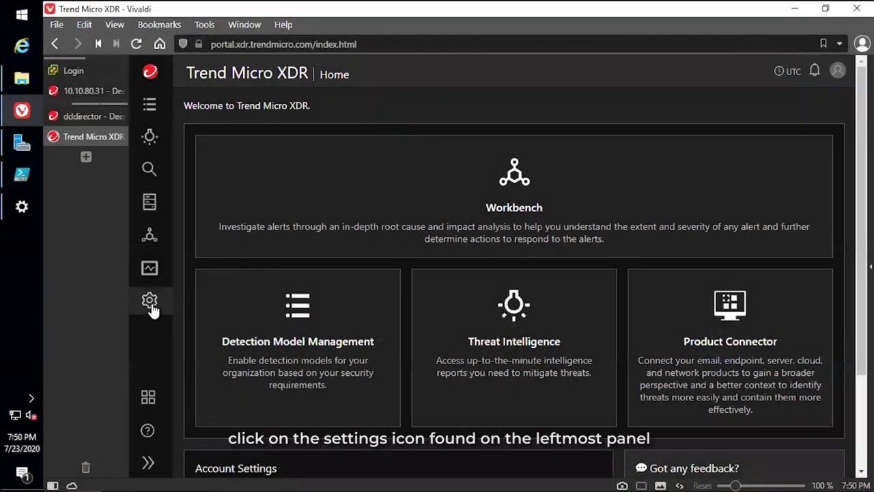
Go to Product Connector from the settings gear in the left sidebar
left_click(150, 301)
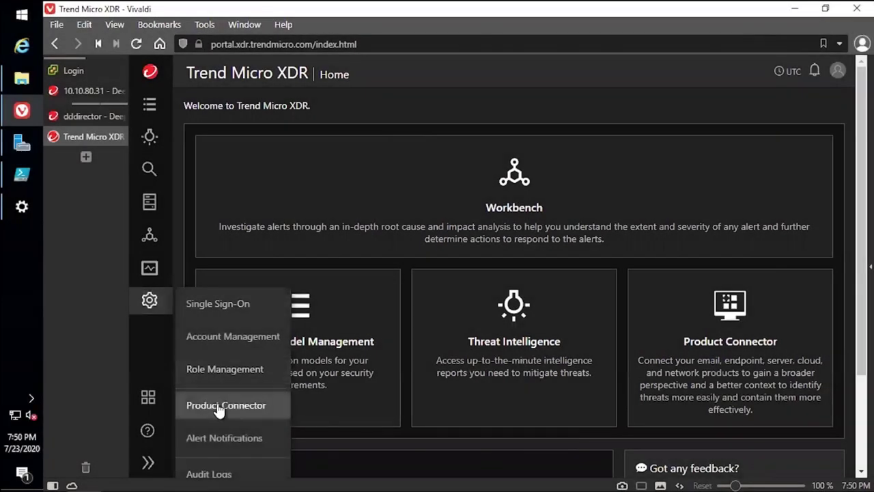
left_click(218, 406)
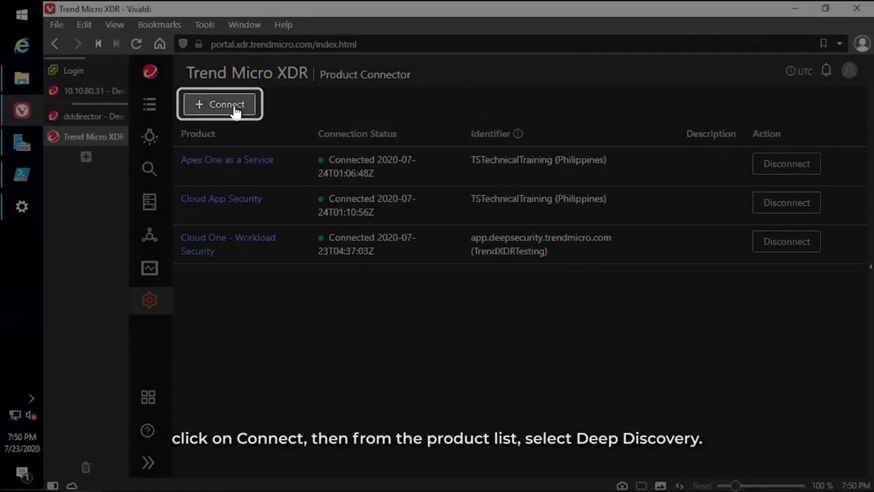
Start a new product connection with Deep Discovery as the product name
left_click(233, 107)
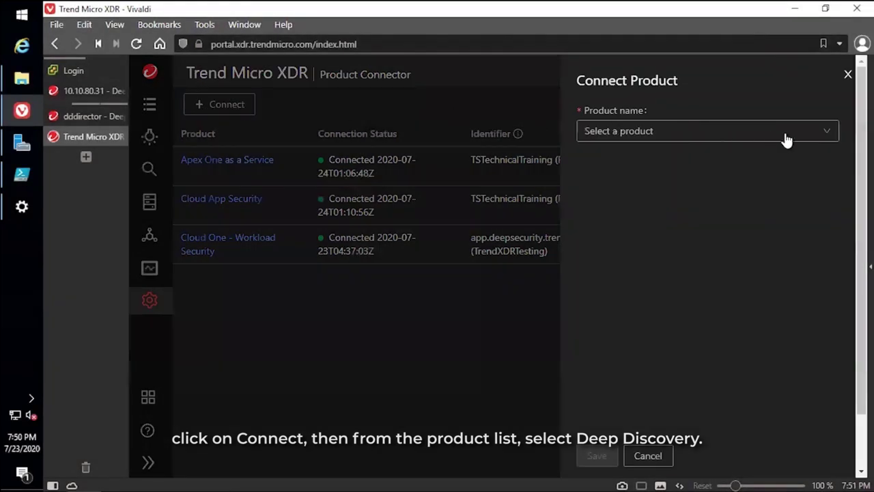
left_click(824, 134)
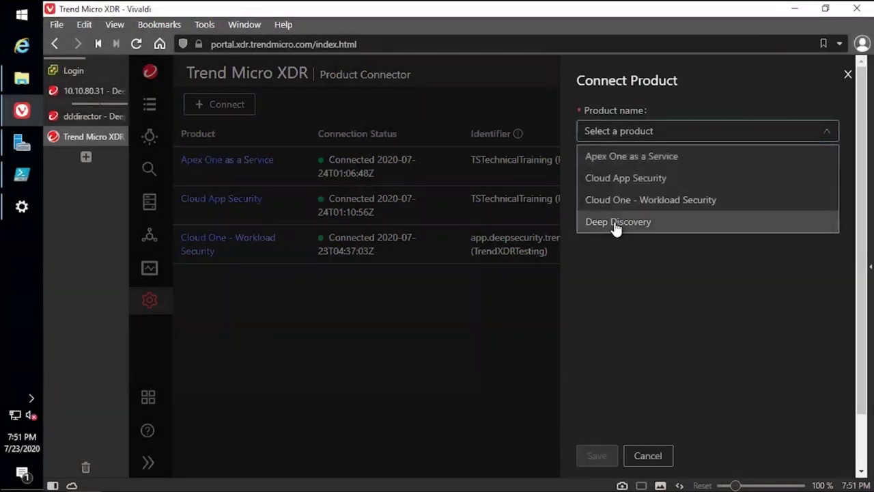
left_click(616, 222)
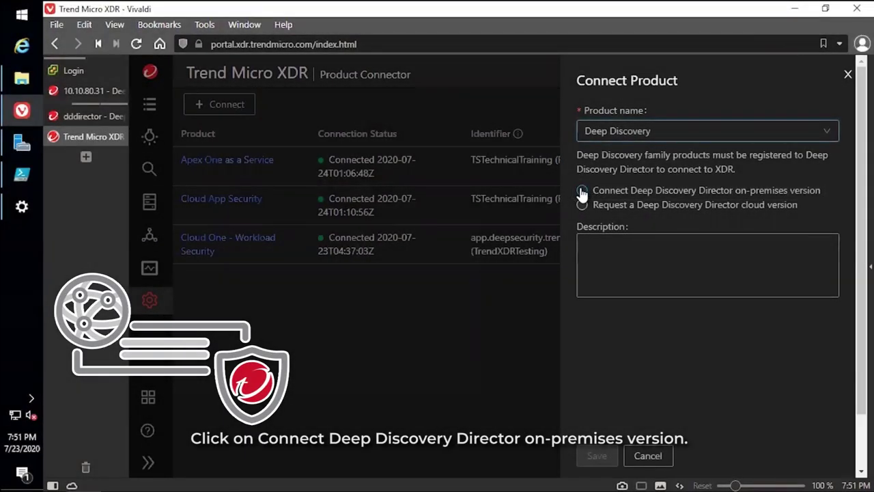
Generate and copy an enrollment token for the on-premises Director, then go to the dddirector console
left_click(582, 191)
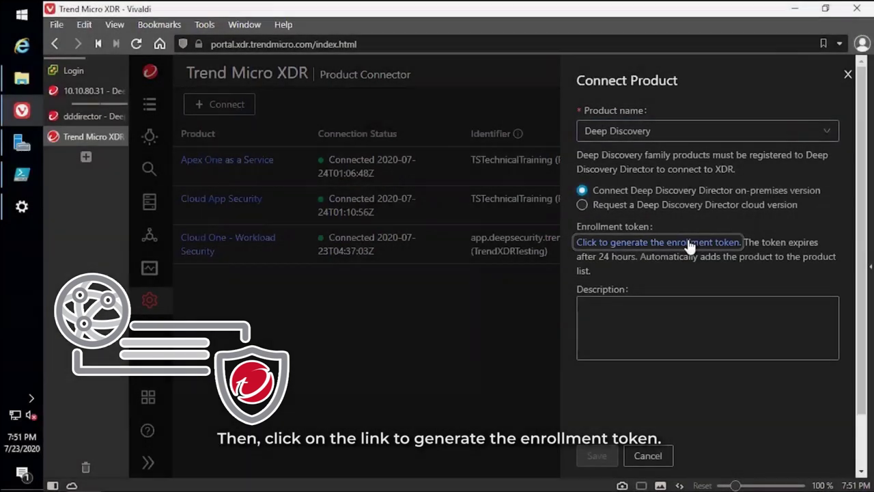
left_click(690, 243)
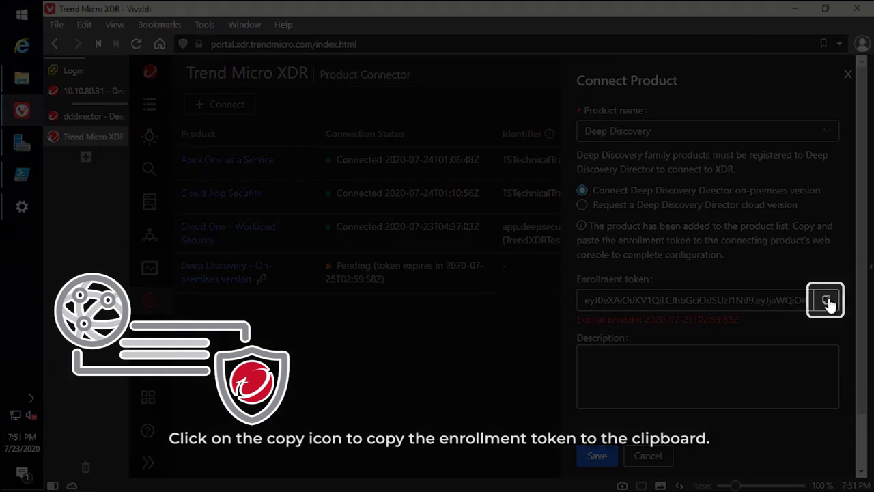
left_click(826, 300)
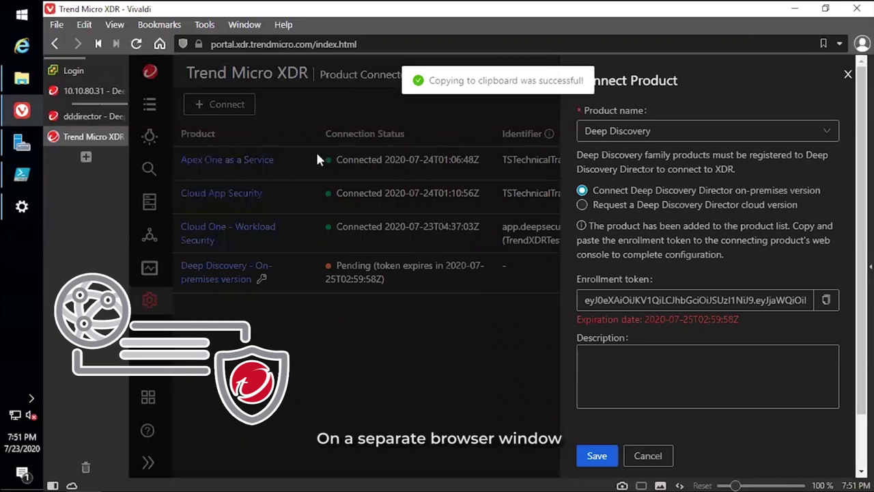
left_click(96, 115)
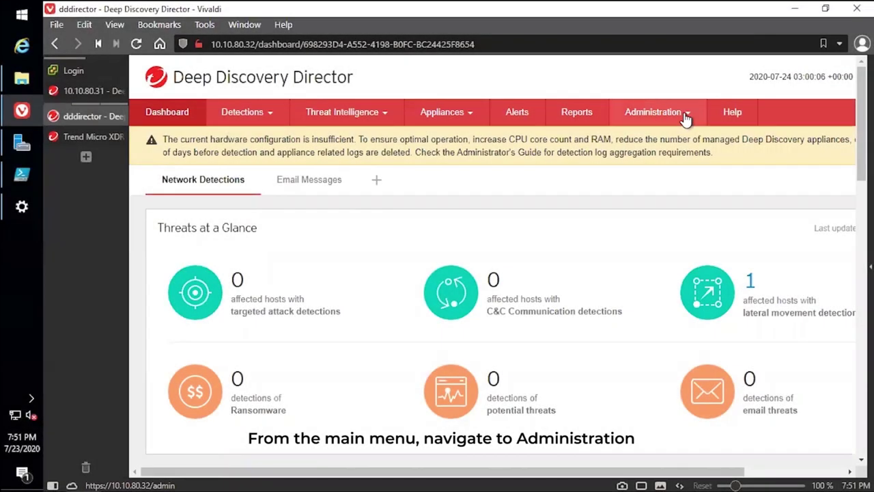
Open Administration > Trend Micro XDR in the Deep Discovery Director console
left_click(688, 115)
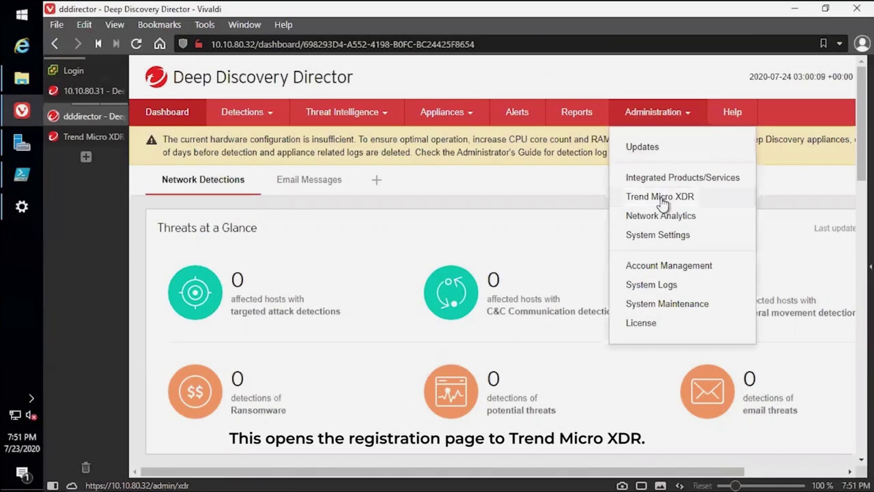
left_click(661, 198)
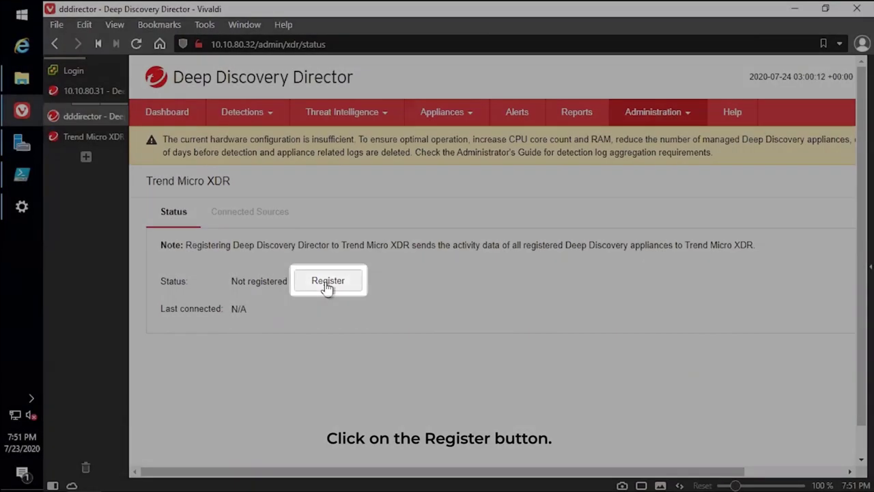
Register the Director with Trend Micro XDR using the pasted enrollment token, then return to XDR
left_click(328, 283)
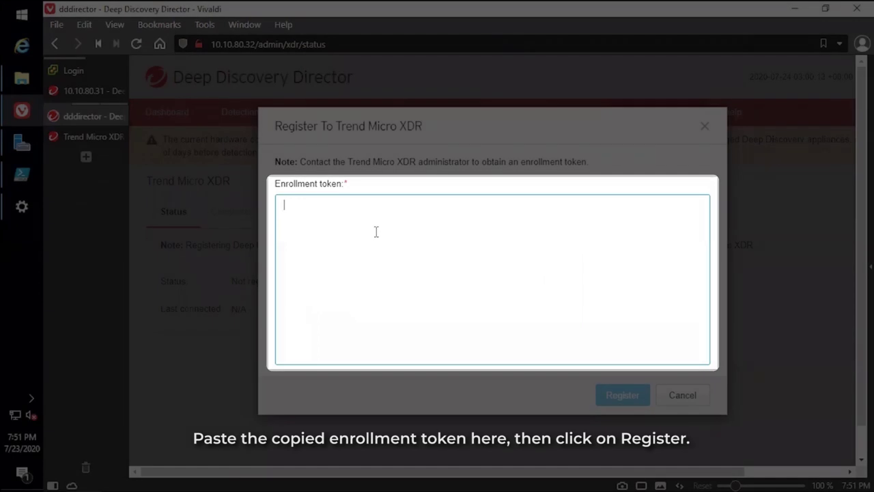
right_click(392, 244)
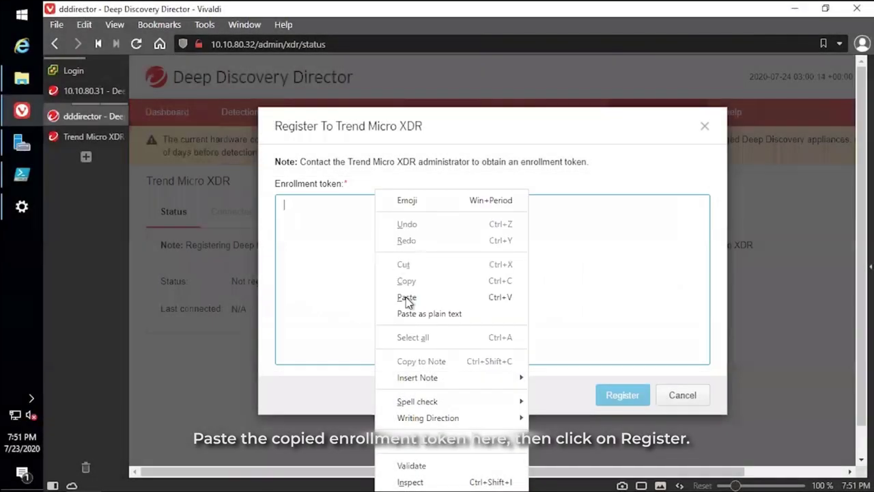
left_click(405, 296)
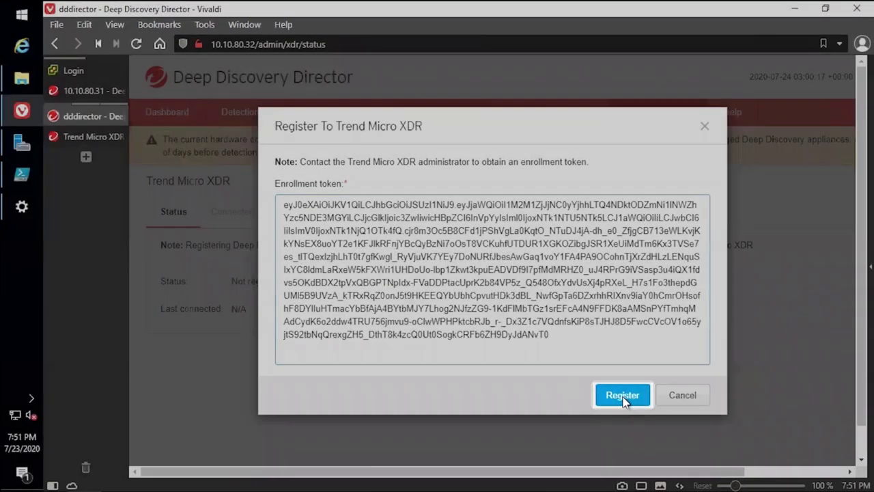
left_click(622, 397)
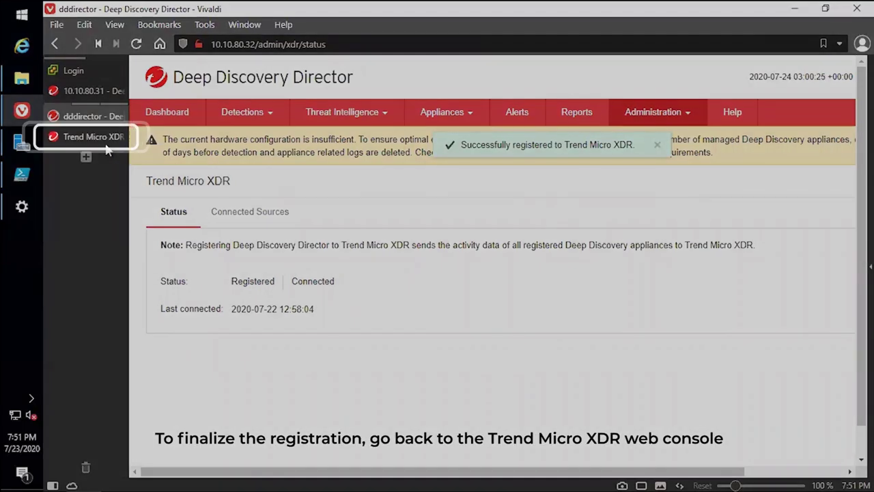
left_click(88, 136)
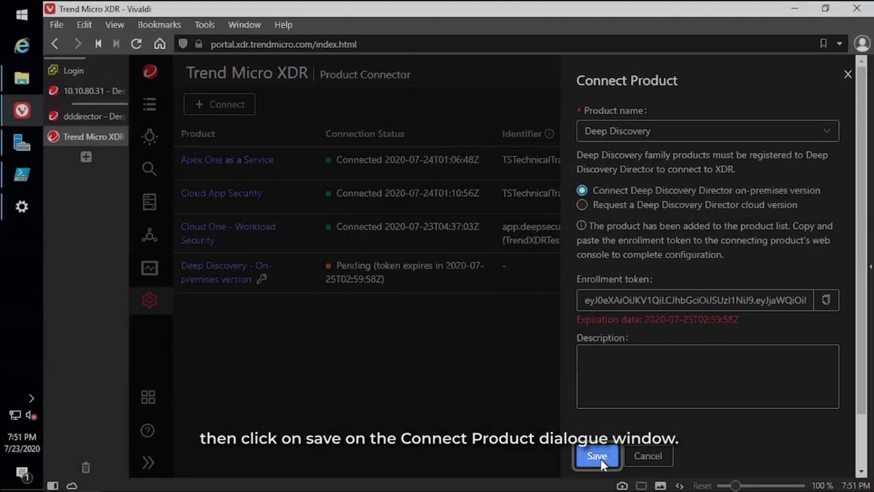
Save the on-premises Deep Discovery connection and expand it to show its Inspector and XDR Addon
left_click(601, 463)
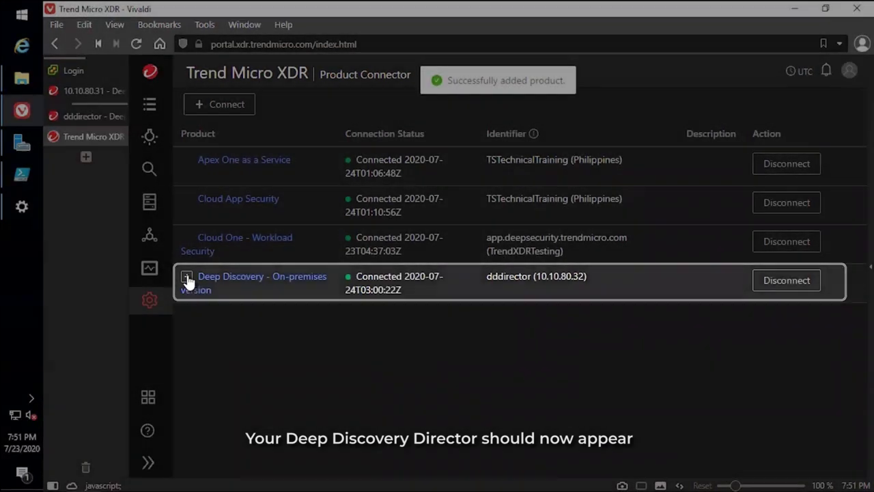
left_click(187, 278)
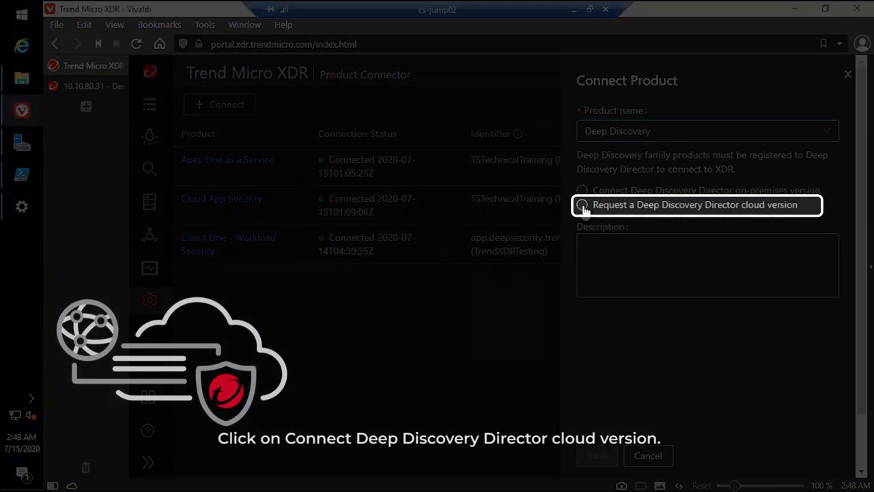
Add the Director cloud version with the pasted activation code and description 'DDD - DDDNA'
left_click(581, 205)
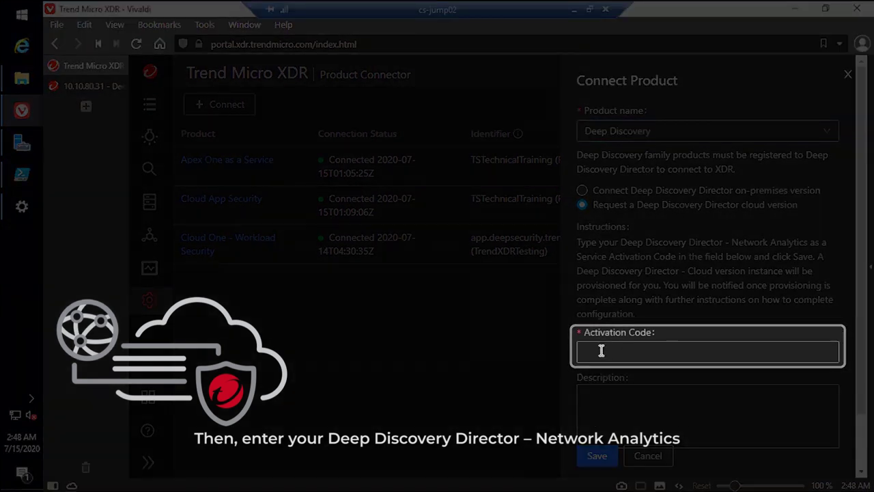
key("ctrl+v")
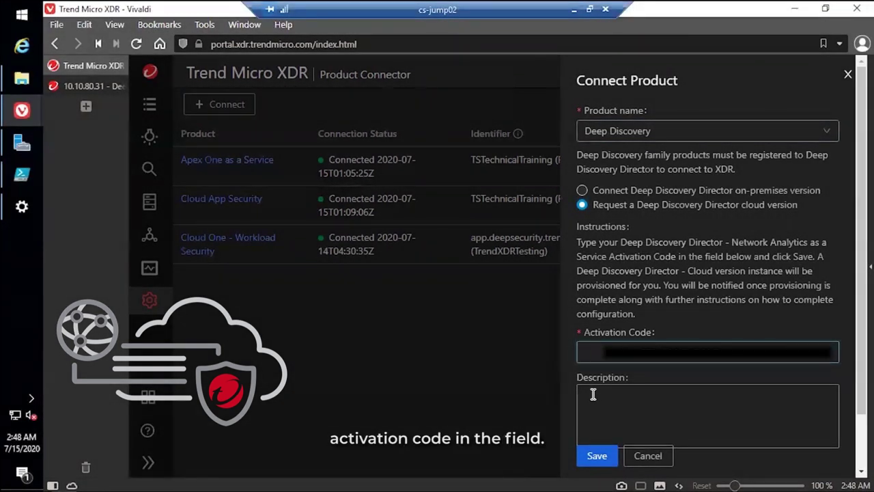
left_click(596, 402)
type("D")
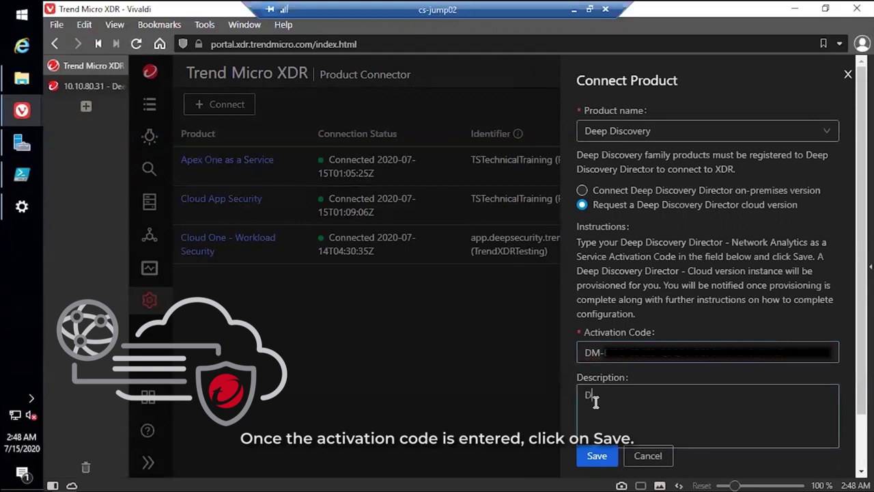
type("DD - DDDNA")
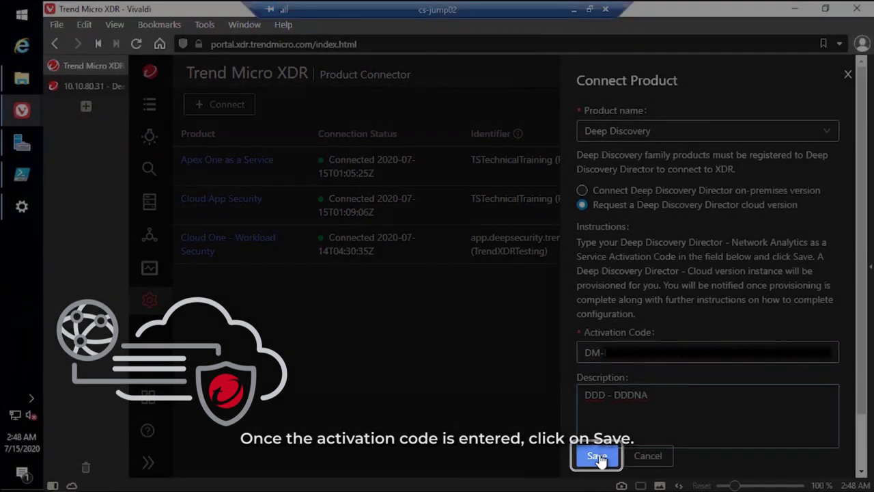
left_click(600, 457)
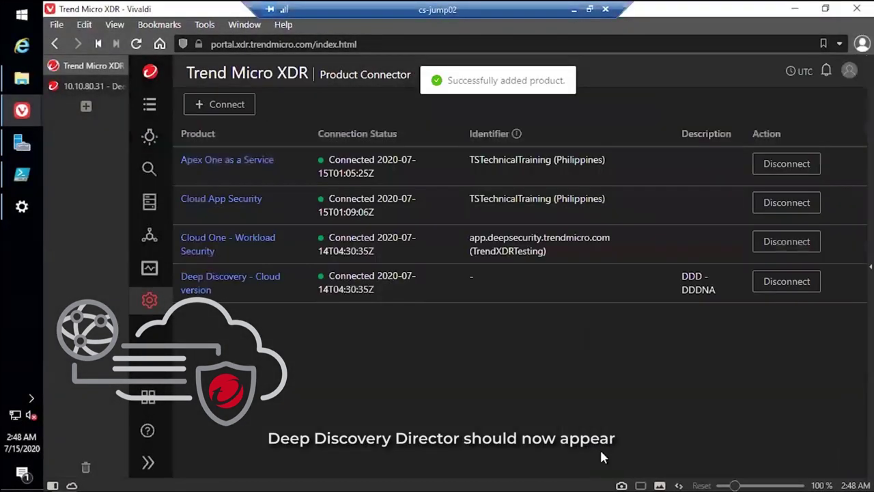